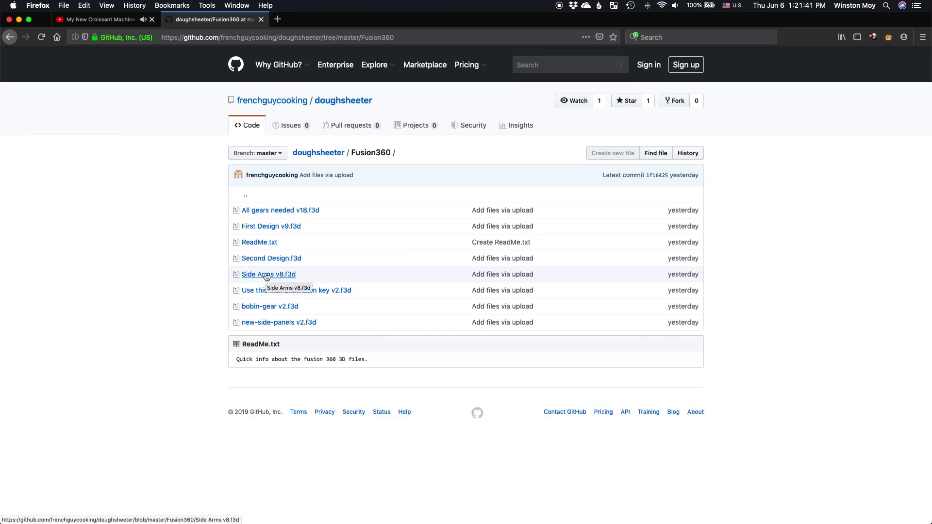
Open the Side Arms v8.f3d file page on GitHub and download the design file.
left_click(265, 272)
left_click(614, 313)
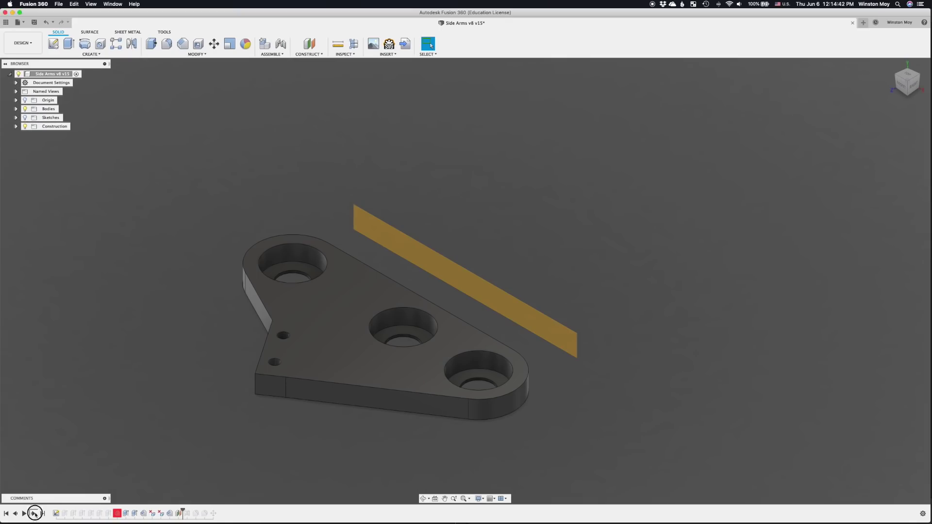
Step the timeline forward to the Mirror feature, hide the construction plane, then advance one more feature.
left_click(34, 513)
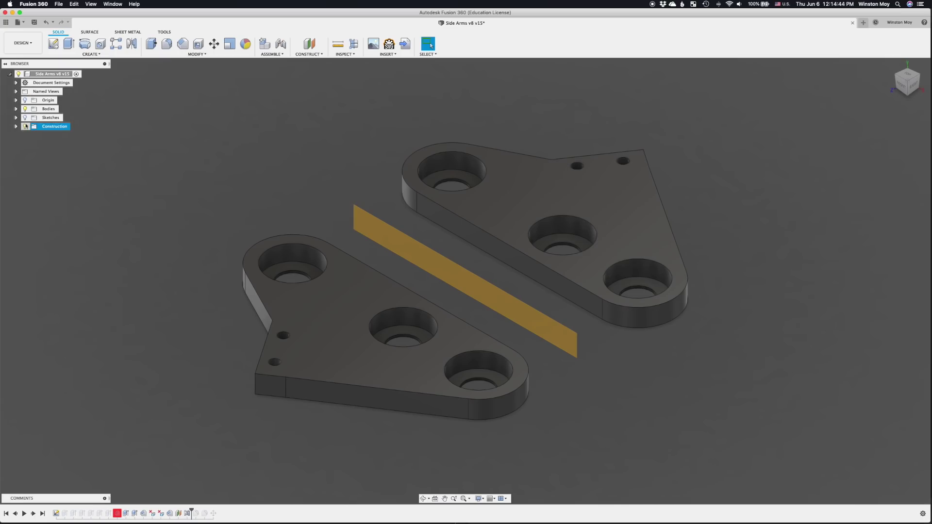
left_click(25, 126)
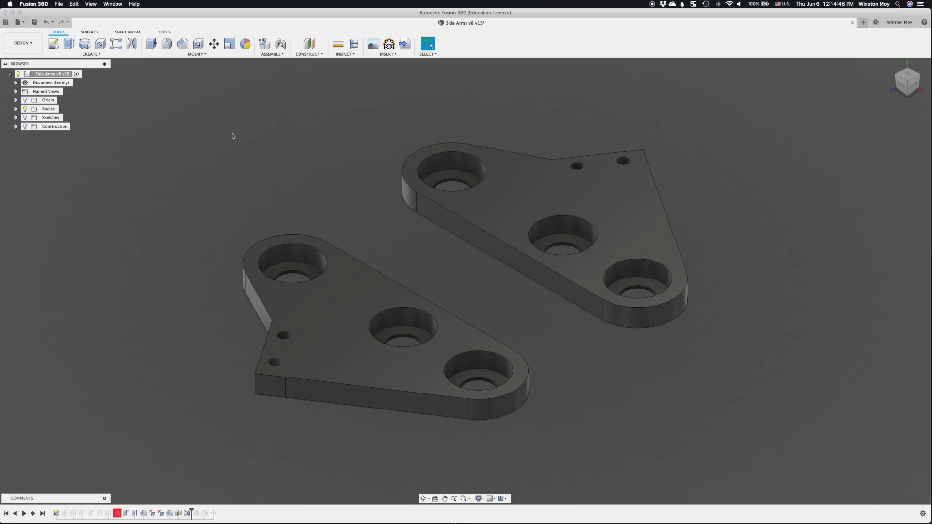
middle_click_drag(269, 163, 523, 231, "shift")
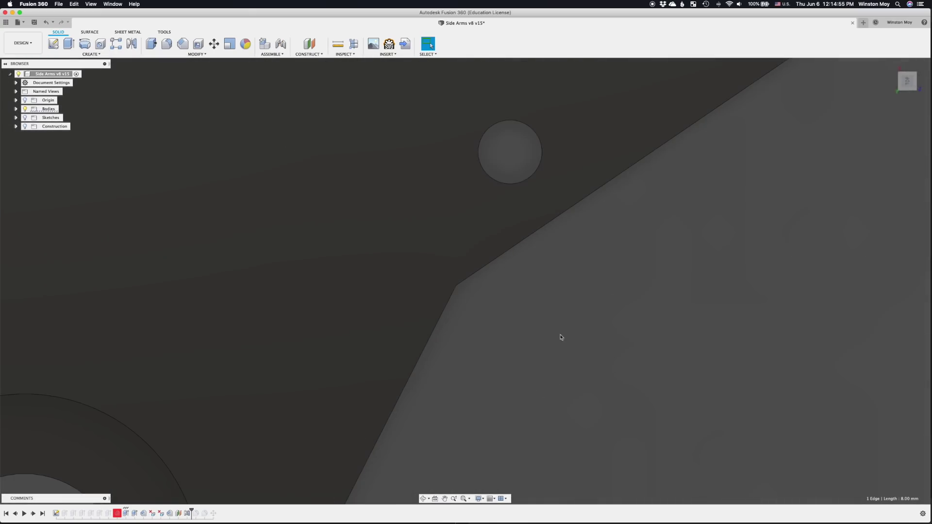
middle_click_drag(533, 327, 495, 326, "shift")
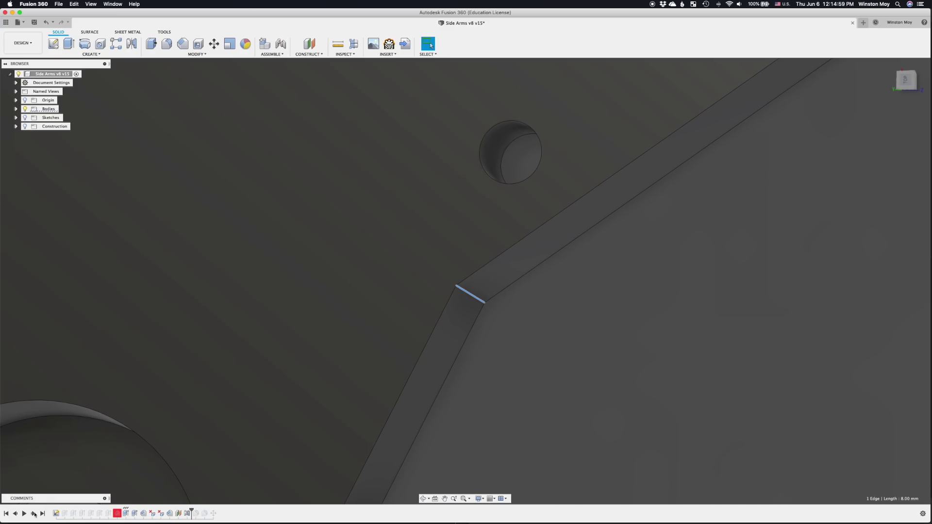
left_click(34, 514)
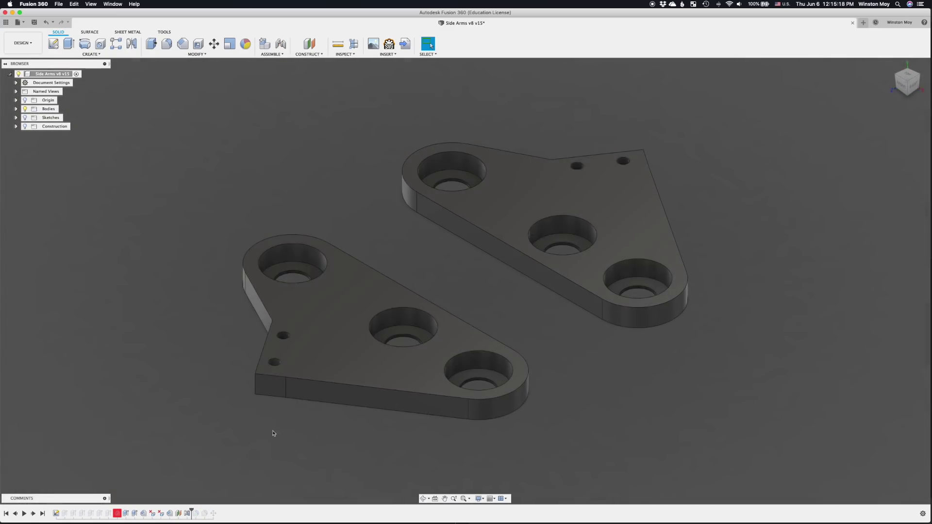
Zoom in, select the vertical corner edge, and step the history forward to add the corner fillet.
scroll(239, 385, "up", 5)
scroll(238, 386, "up", 5)
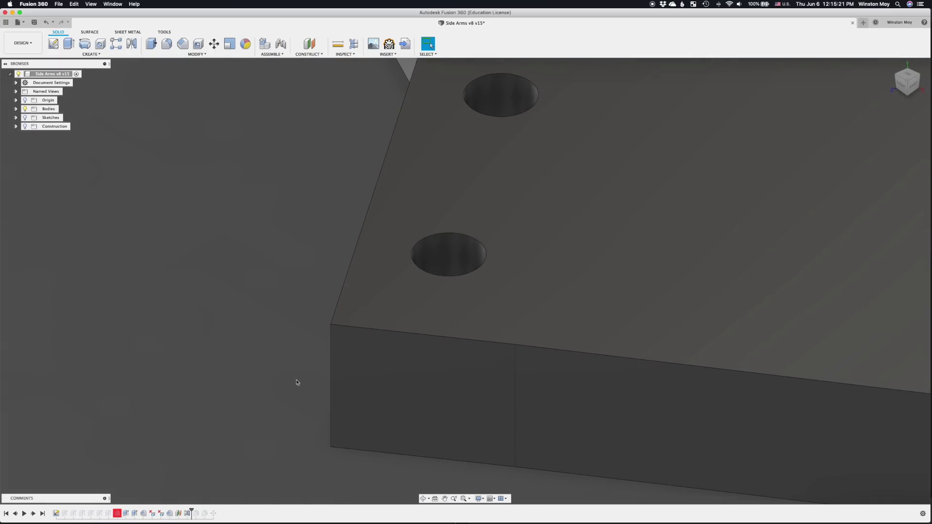
left_click(329, 376)
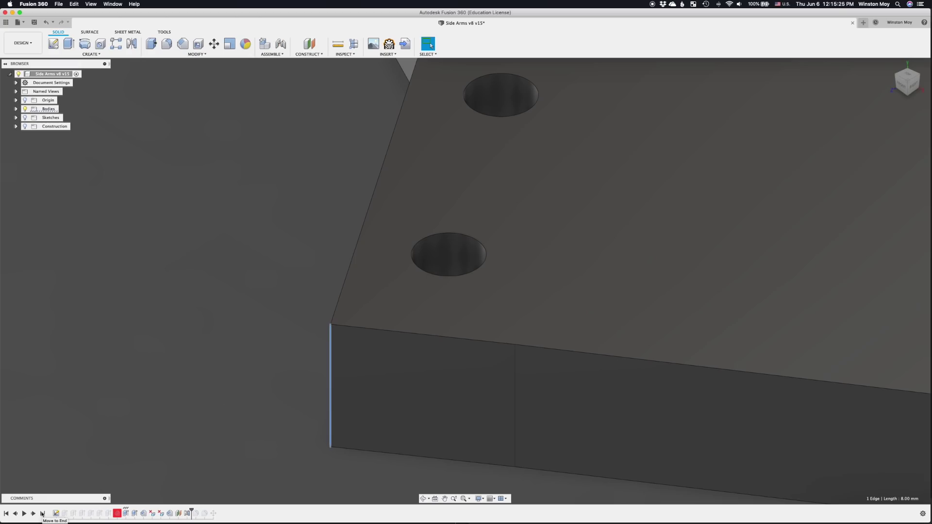
left_click(33, 513)
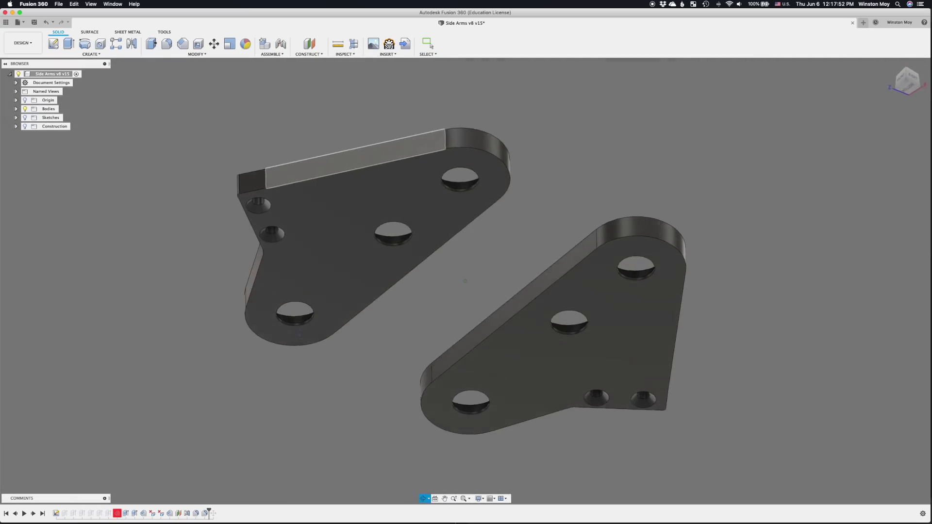
Inspect the countersunk small holes from the top, then fit both plates in the home view.
scroll(259, 213, "up", 8)
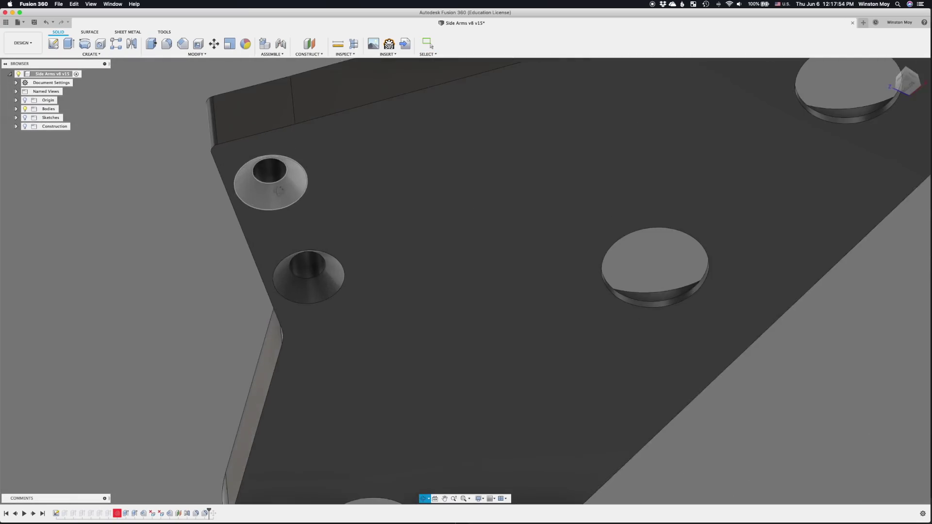
middle_click_drag(277, 189, 777, 107, "shift")
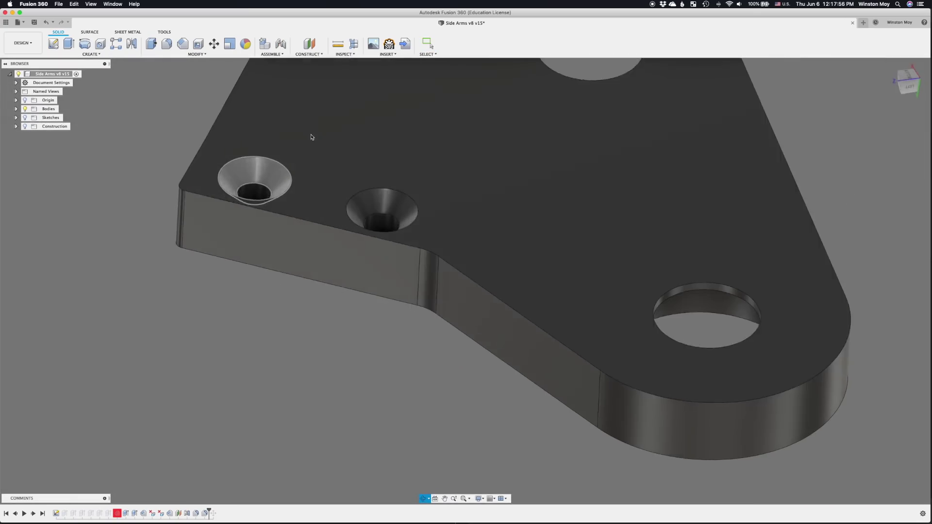
left_click(903, 84)
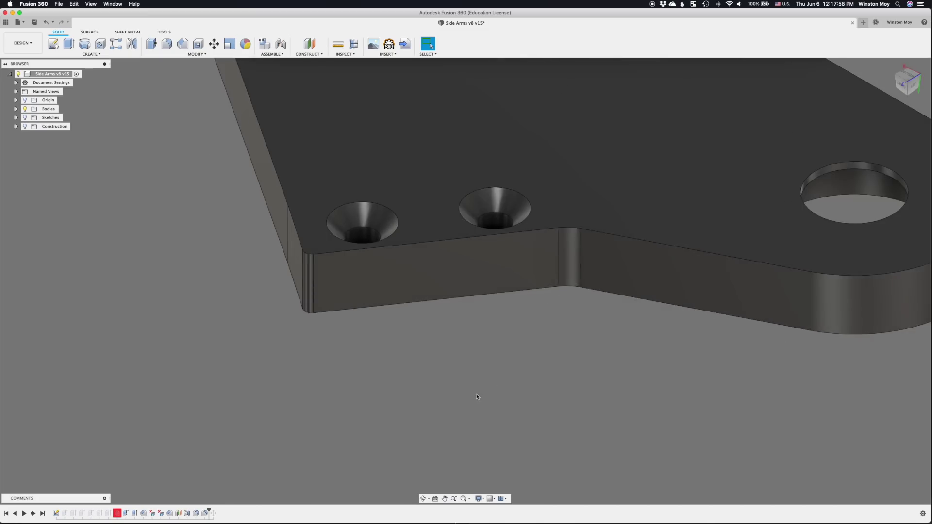
middle_click_drag(339, 272, 254, 333, "shift")
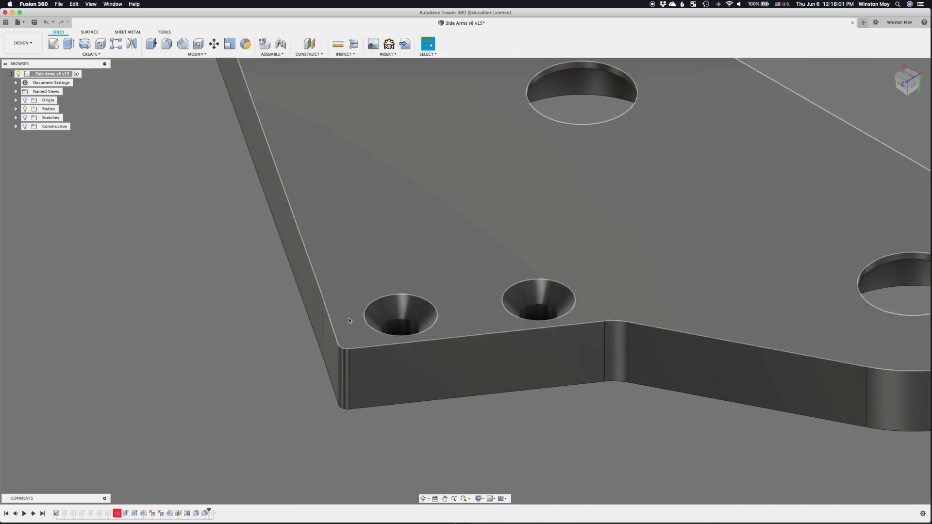
left_click(394, 310)
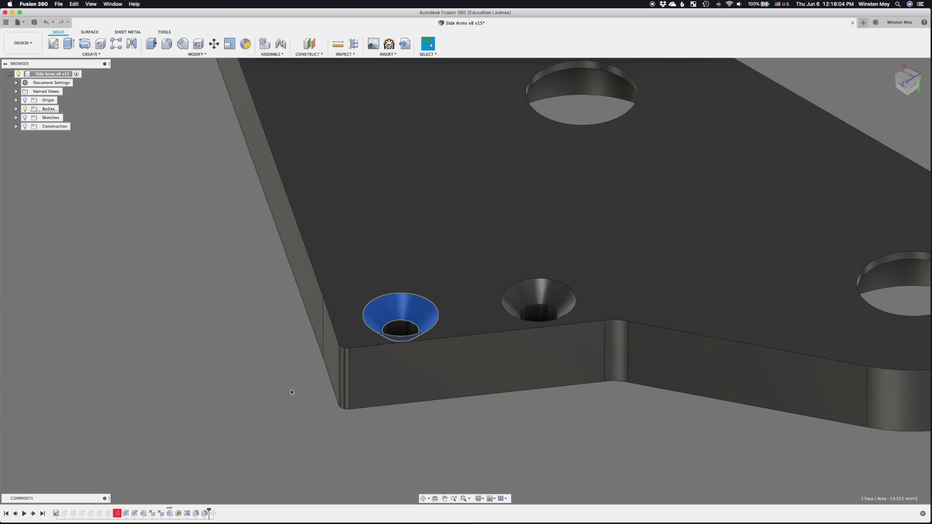
key("F6")
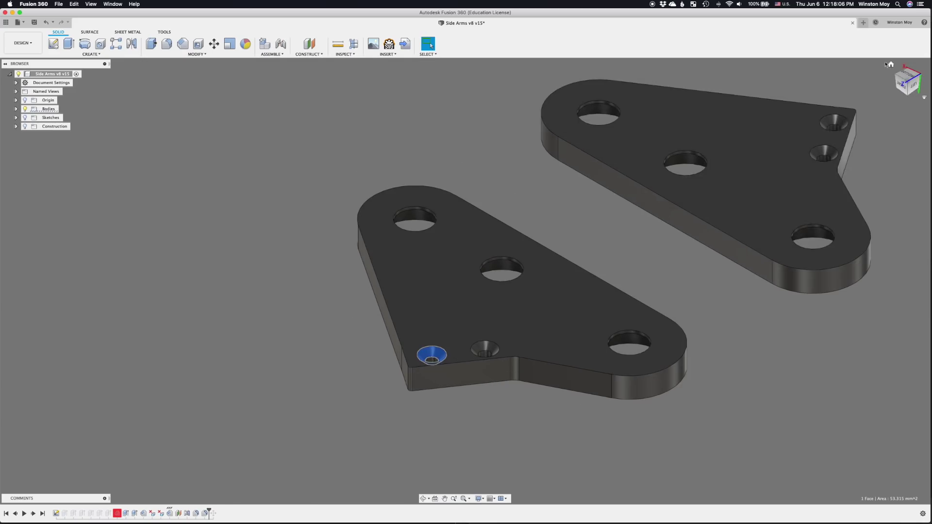
left_click(891, 65)
left_click(755, 163)
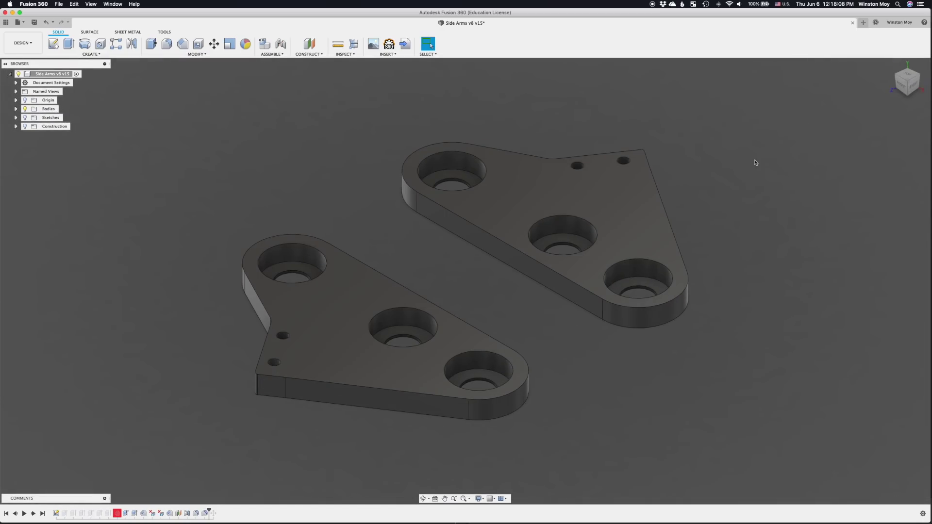
Move to the end of the timeline, switch to Manufacture, and view the 9.75 × 3.75 × 0.38 in stock.
left_click(42, 515)
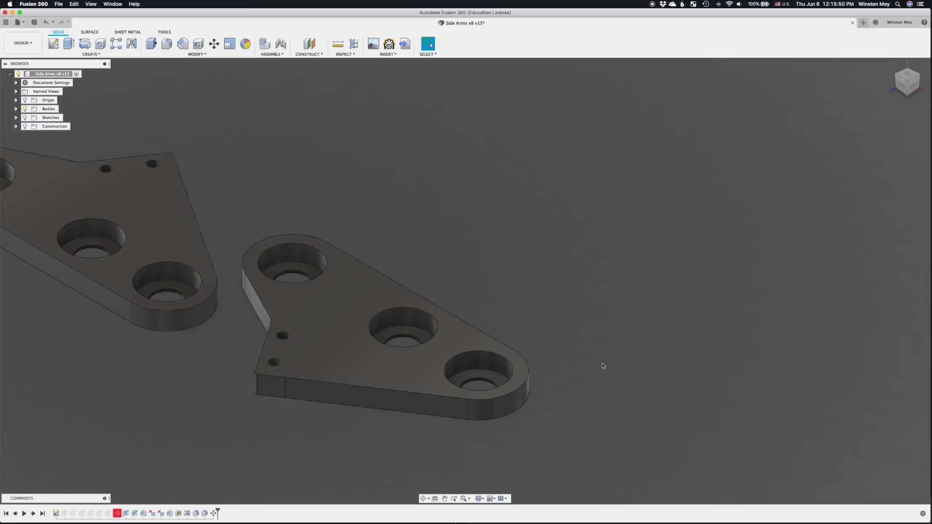
scroll(670, 286, "down", 5)
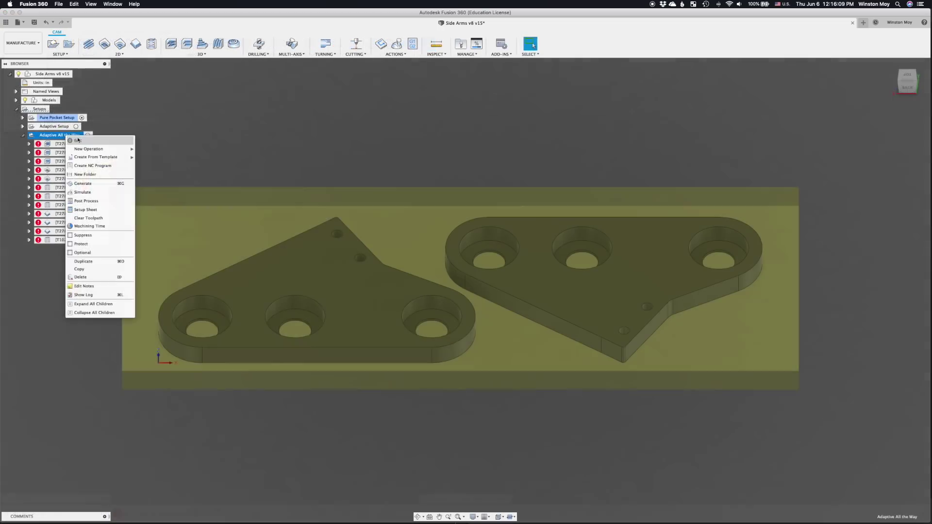
left_click(78, 139)
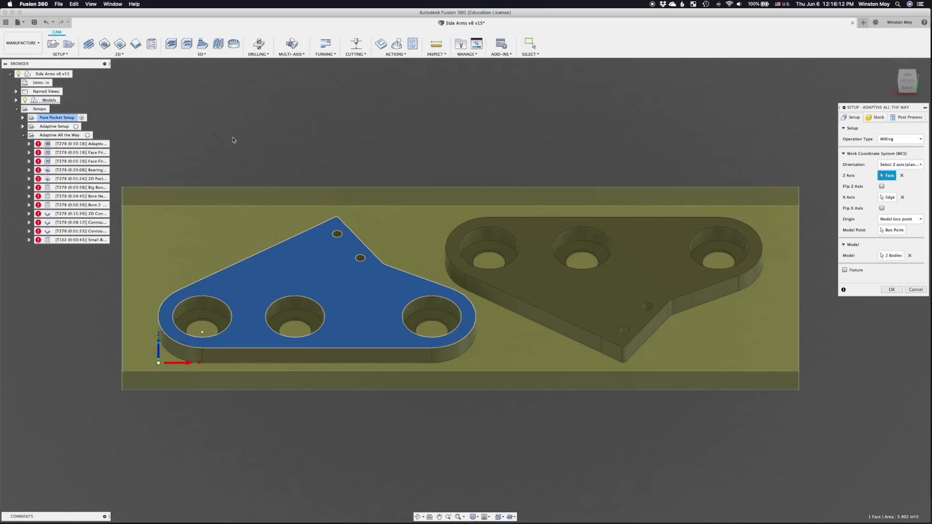
left_click(878, 118)
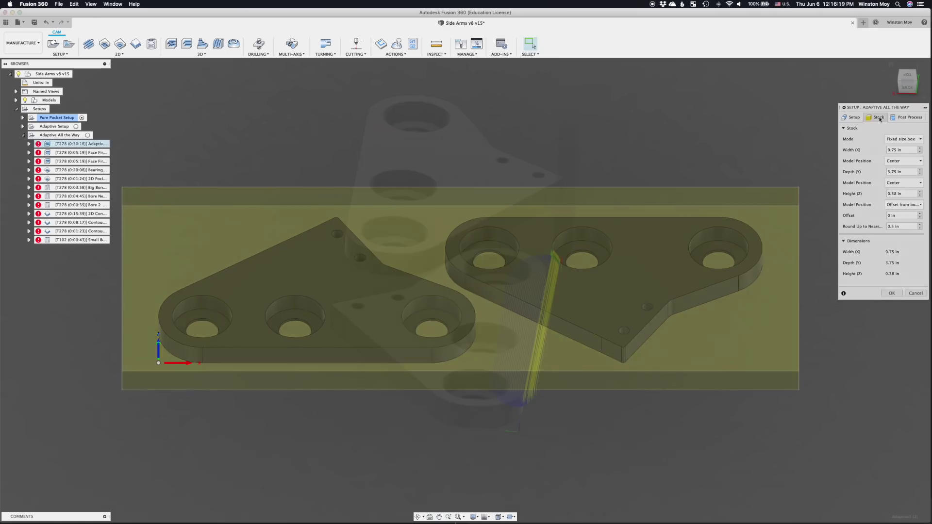
Select the Adaptive All the Way setup and preview both Face Finish toolpaths and the Bearing Pocket toolpaths.
left_click(68, 136)
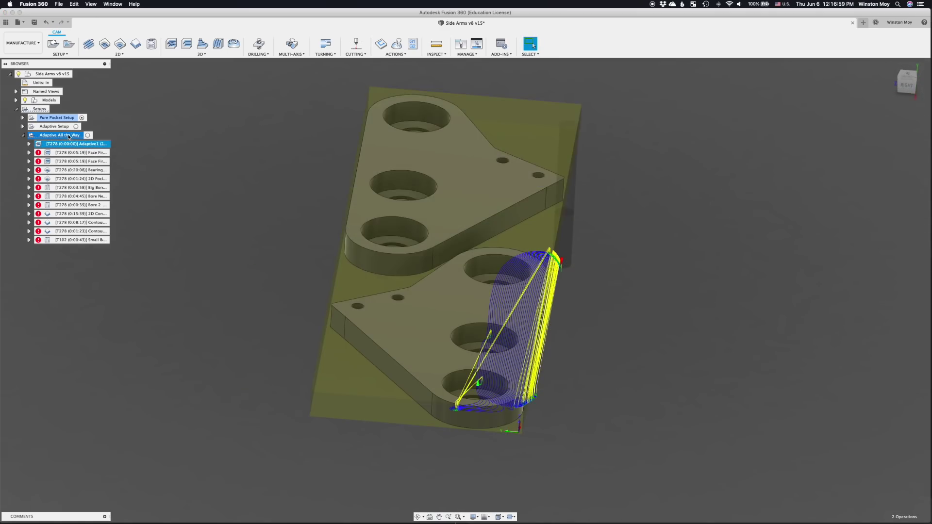
middle_click_drag(628, 335, 552, 336, "shift")
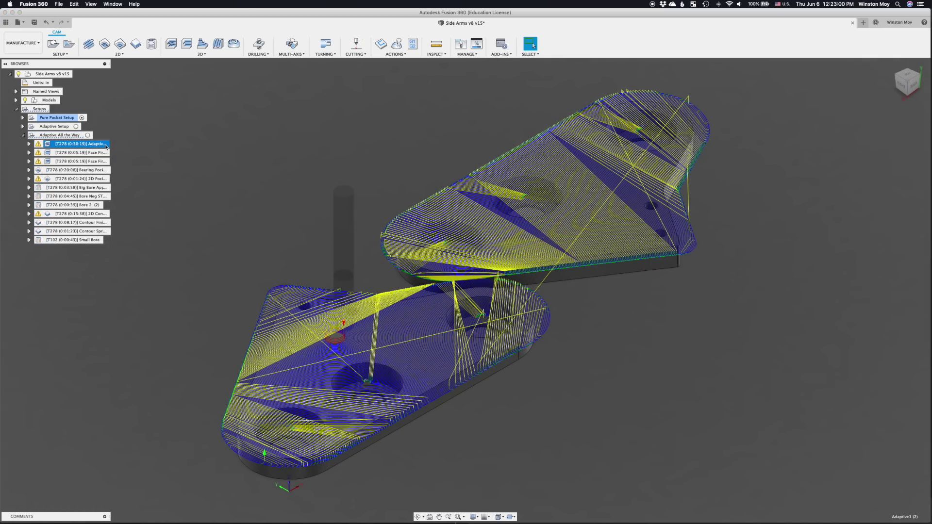
left_click(97, 153)
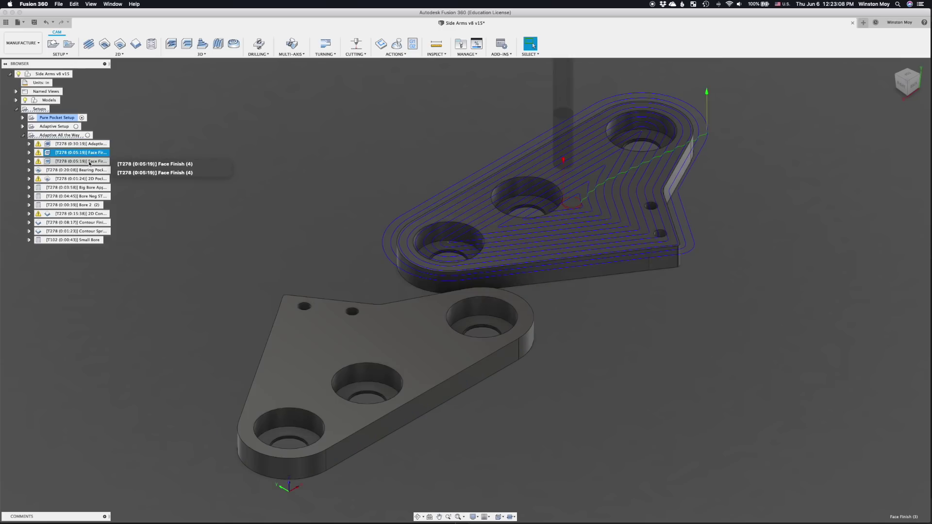
left_click(90, 162)
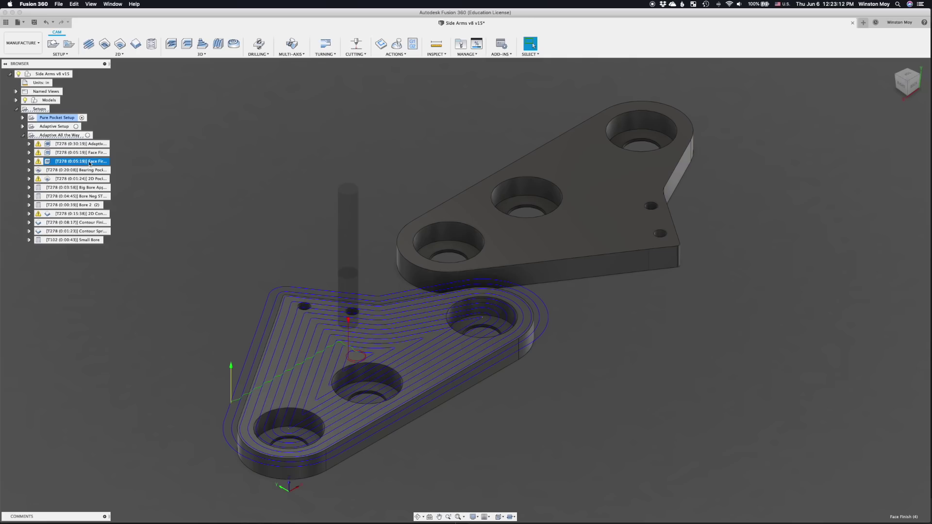
left_click(87, 171)
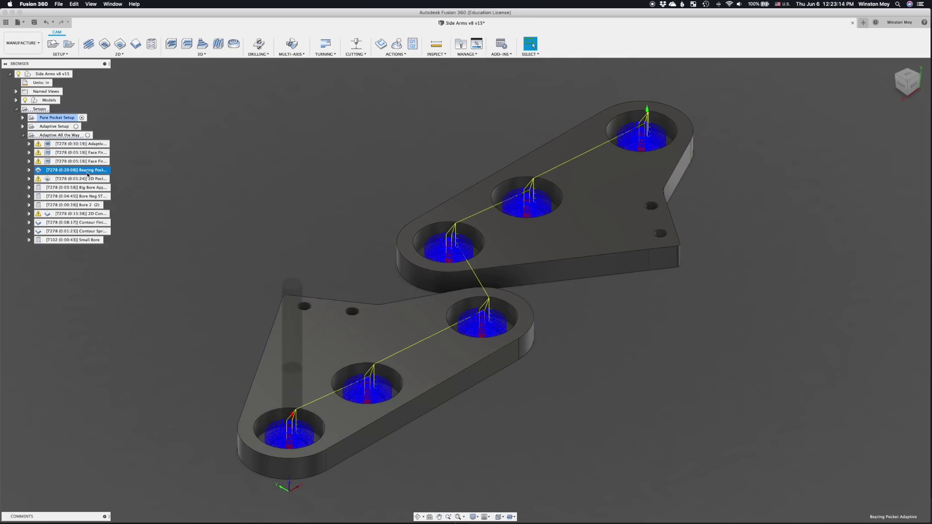
right_click(88, 173)
left_click(109, 177)
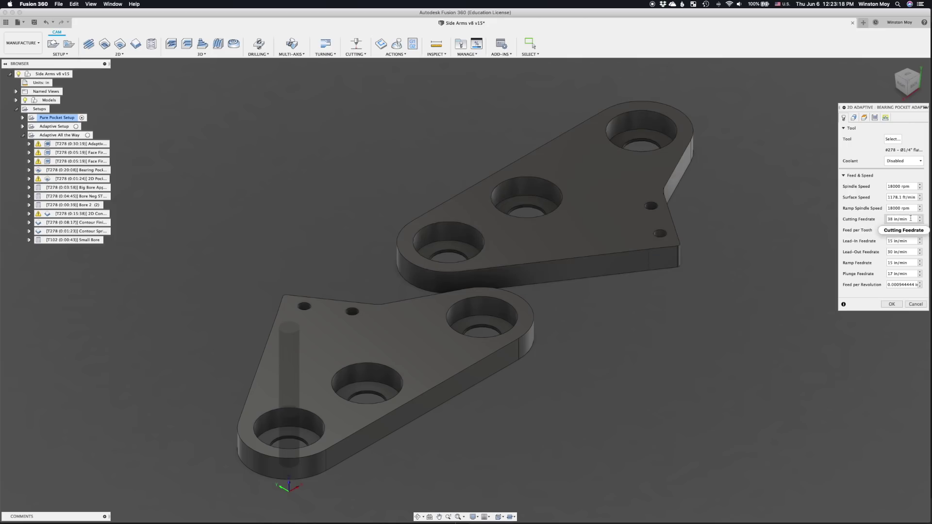
left_click(863, 220)
left_click(875, 119)
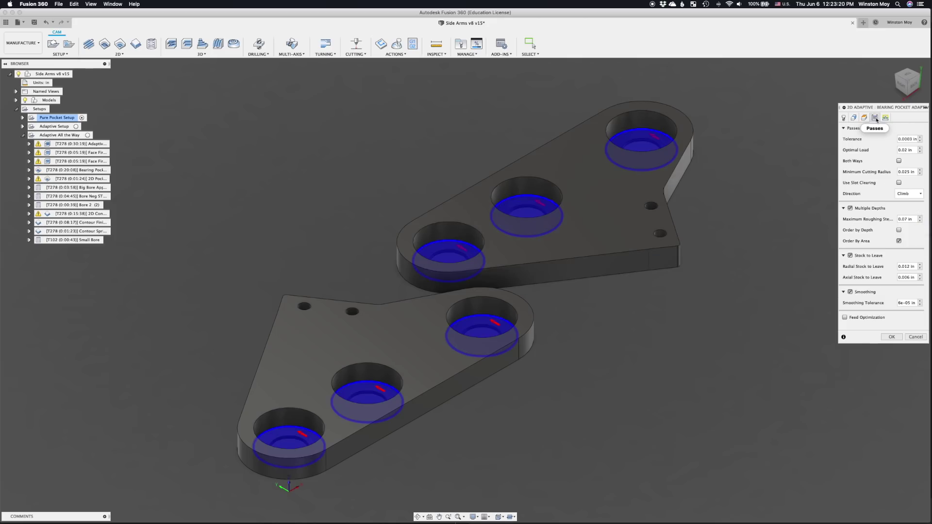
left_click(906, 220)
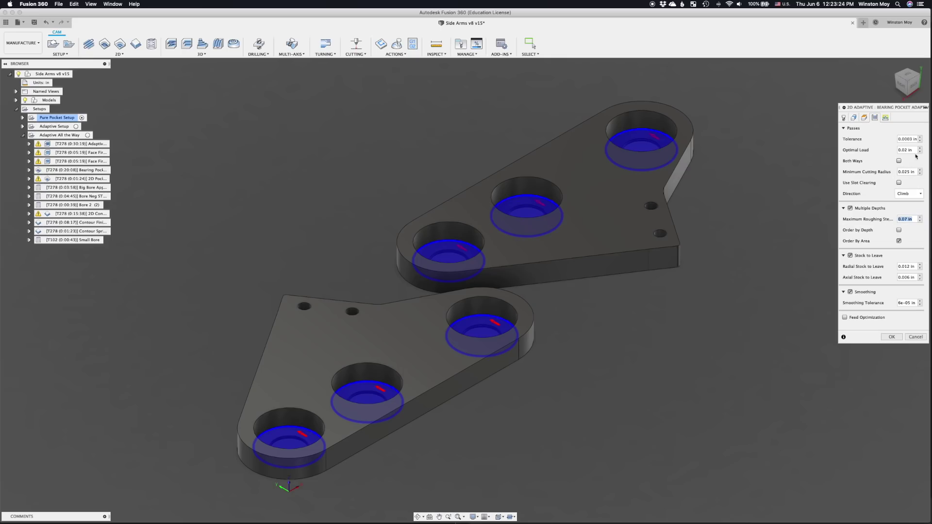
left_click(881, 152)
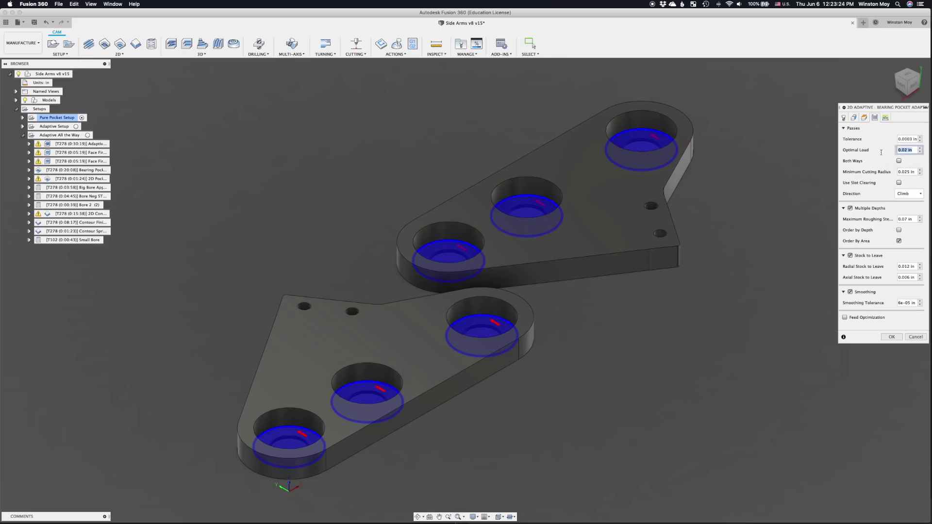
left_click(912, 266)
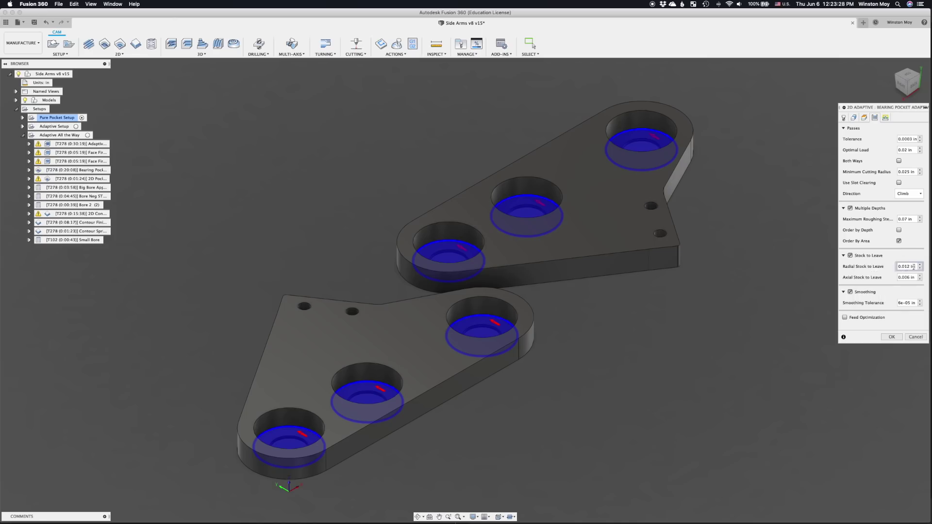
key("Tab")
left_click(922, 338)
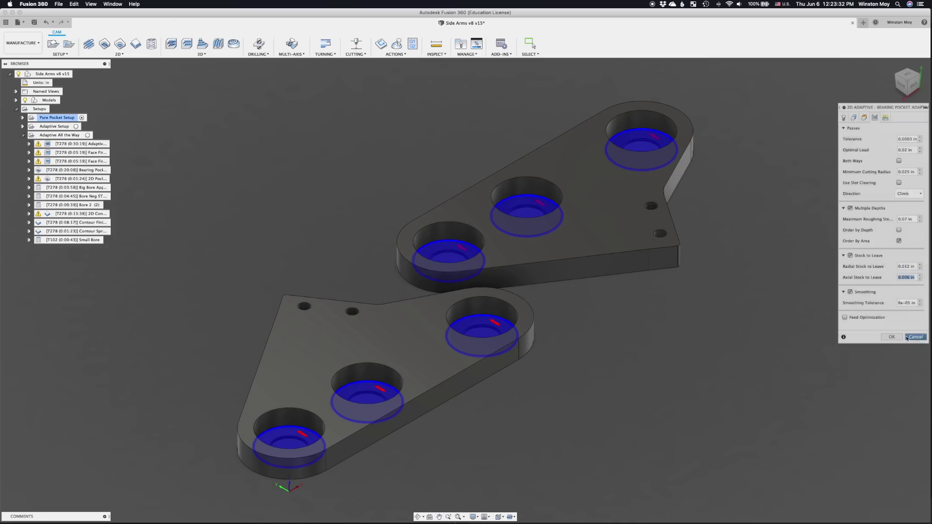
Edit and regenerate the Big Bore Approach toolpath, now 0:04:43, and show the updated result.
left_click(82, 170)
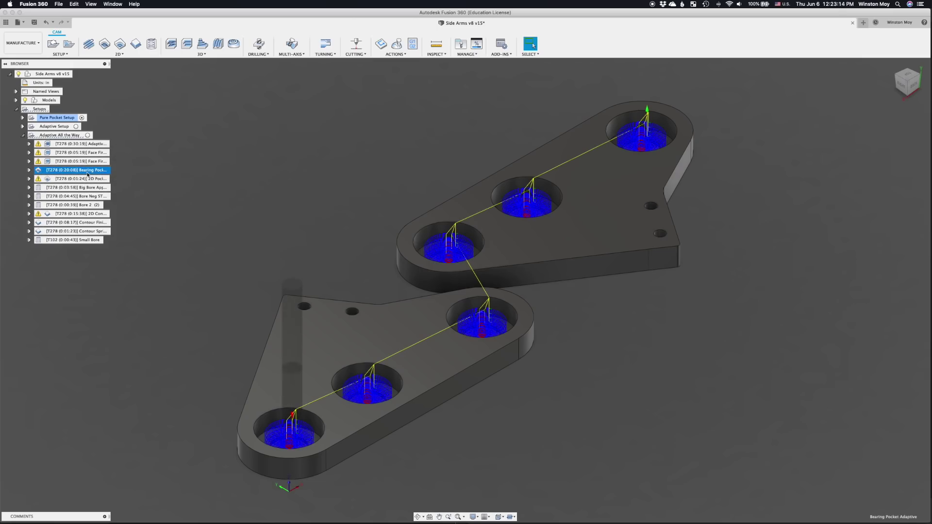
left_click(87, 188)
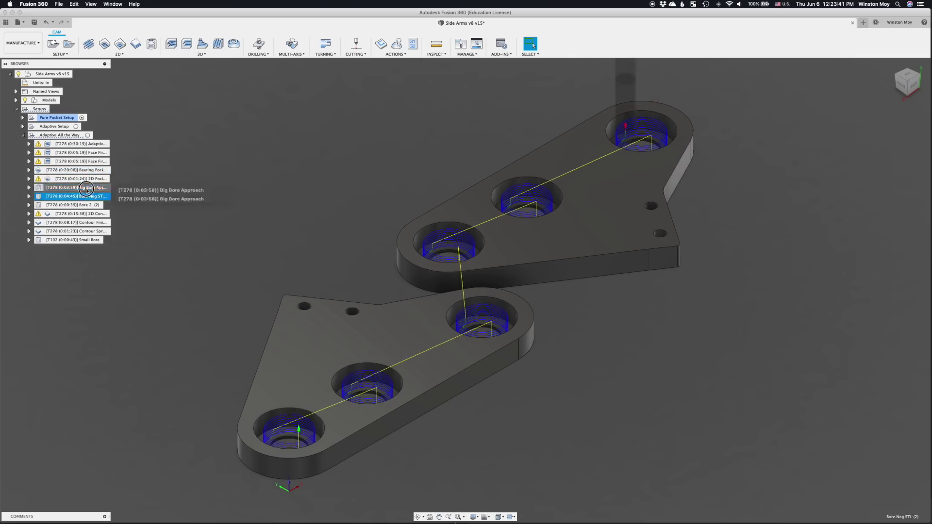
double_click(88, 187)
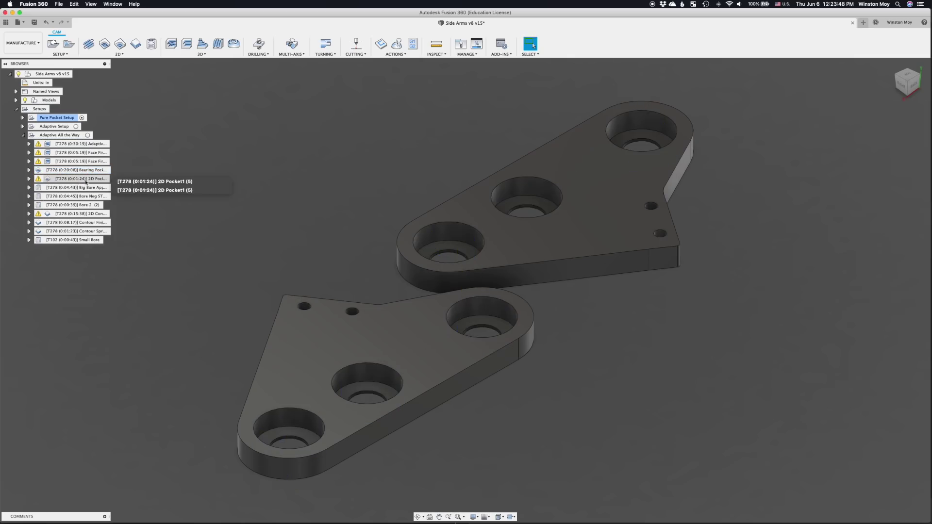
left_click(90, 187)
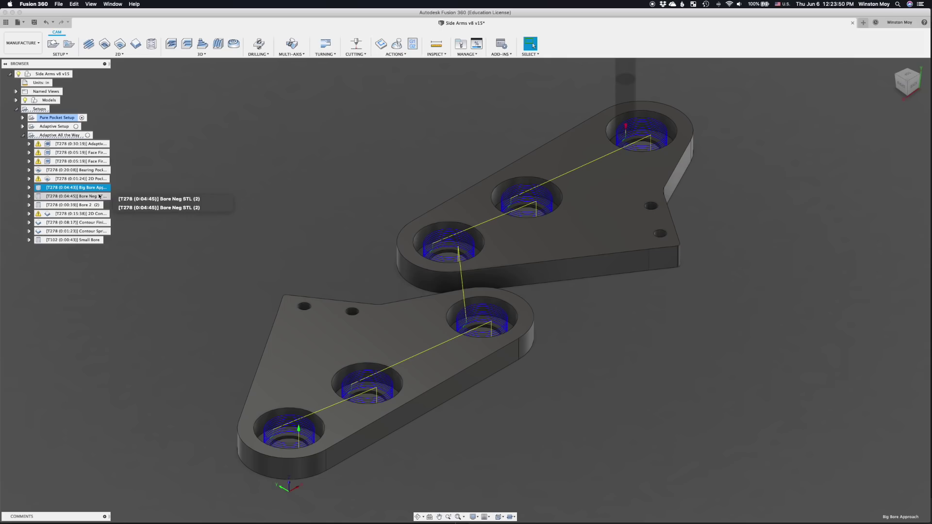
Compare Big Bore Approach with the Bore Neg STL toolpath from a zoomed-in top view.
left_click(97, 196, "shift")
left_click(907, 77)
scroll(485, 237, "up", 15)
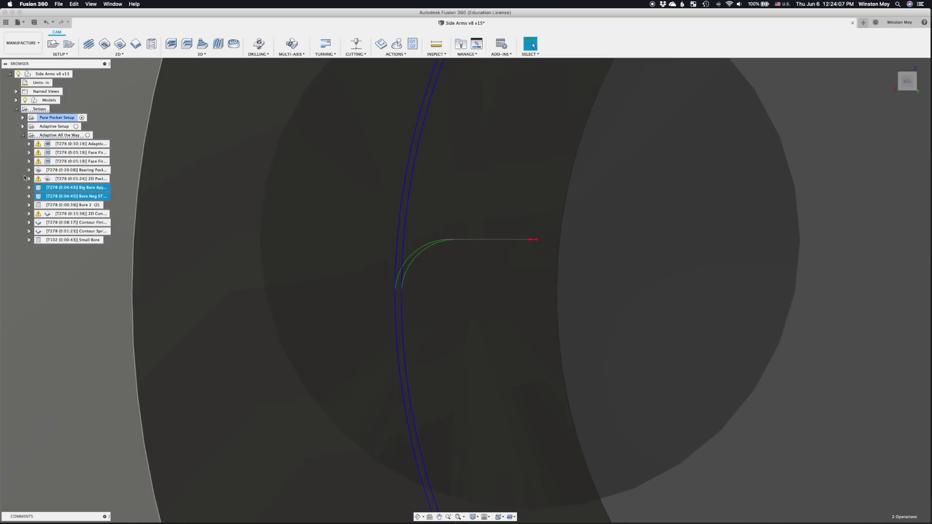
left_click(71, 197, "shift")
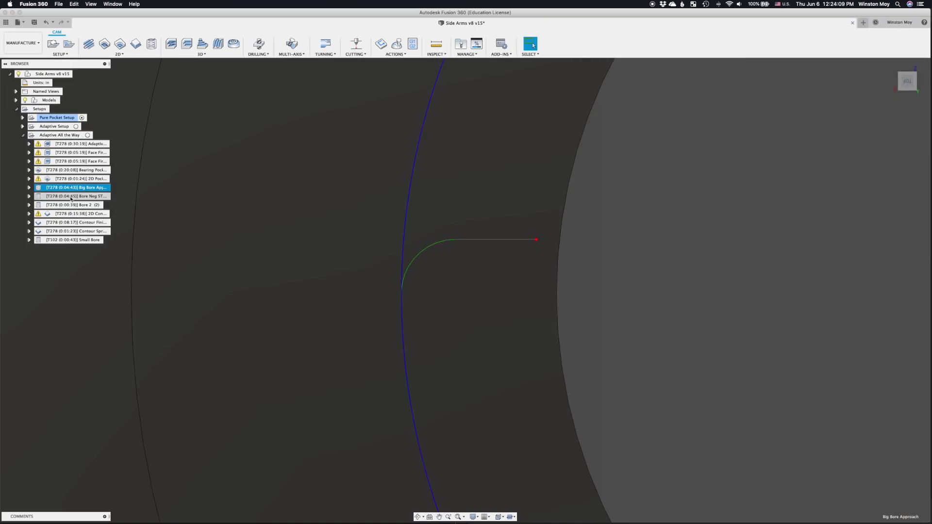
left_click(72, 197, "shift")
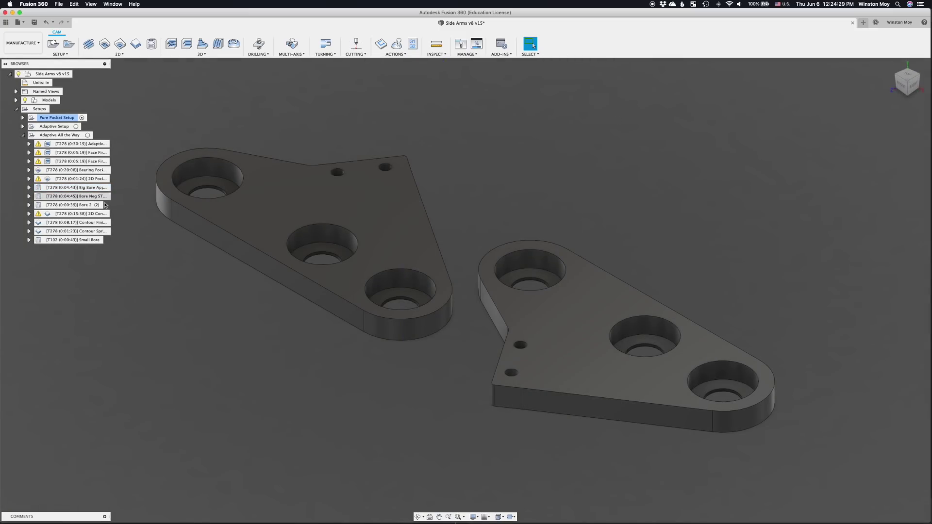
Preview the Bore 2, 2D Contour2, Contour Finish, Contour Spring and Small Bore toolpaths in turn.
left_click(92, 208)
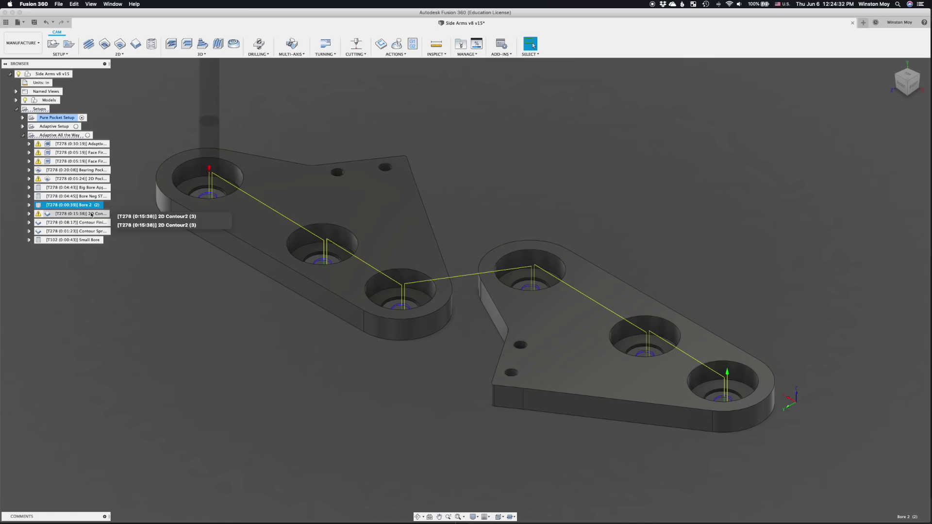
left_click(91, 214)
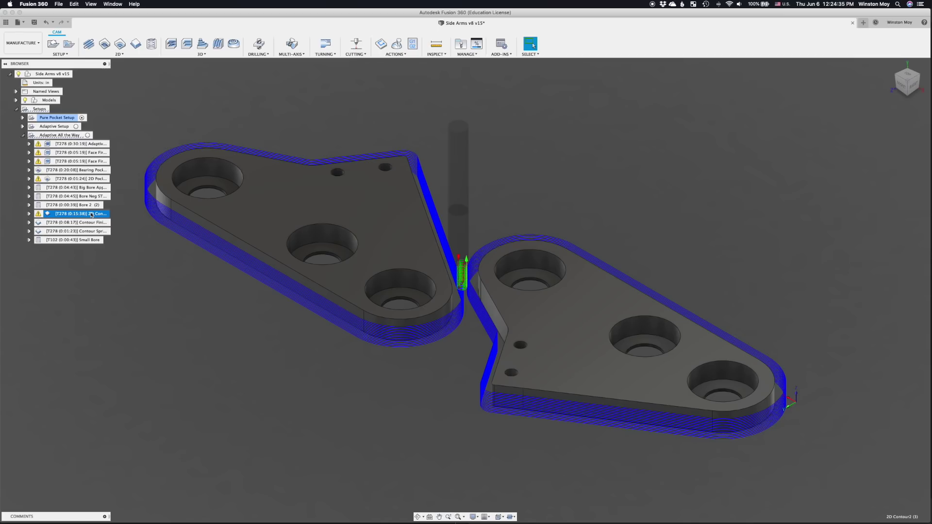
left_click(92, 224)
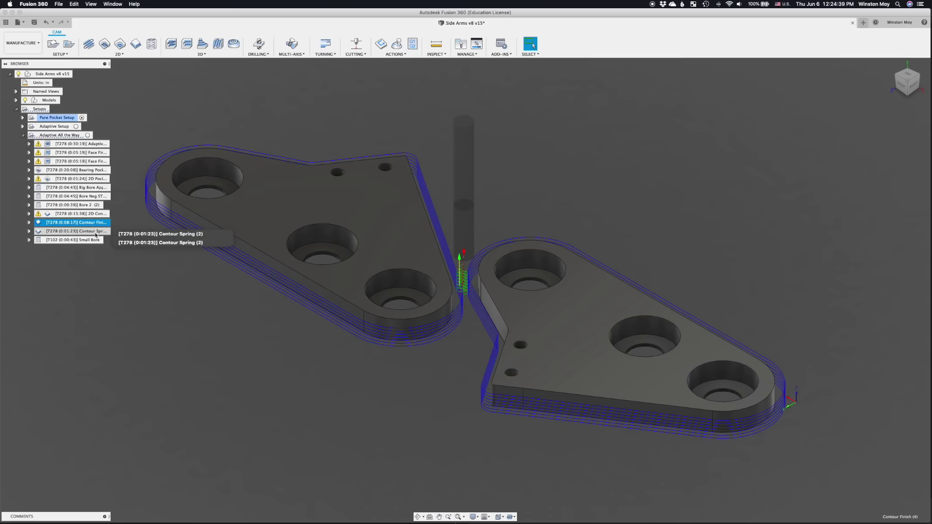
left_click(95, 233)
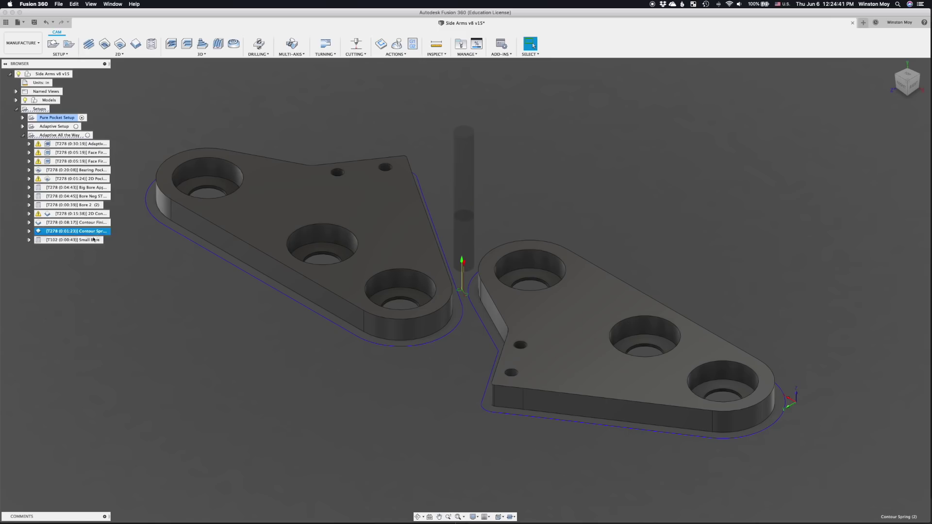
left_click(89, 241)
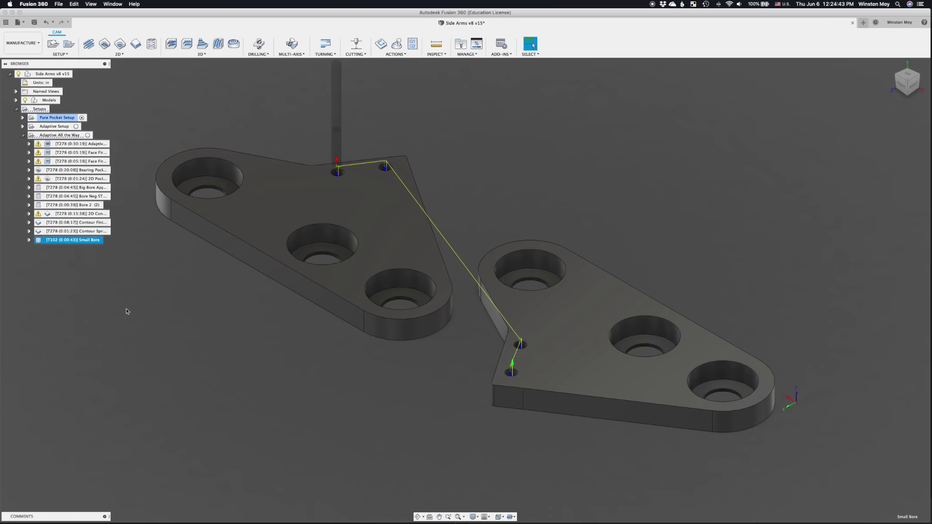